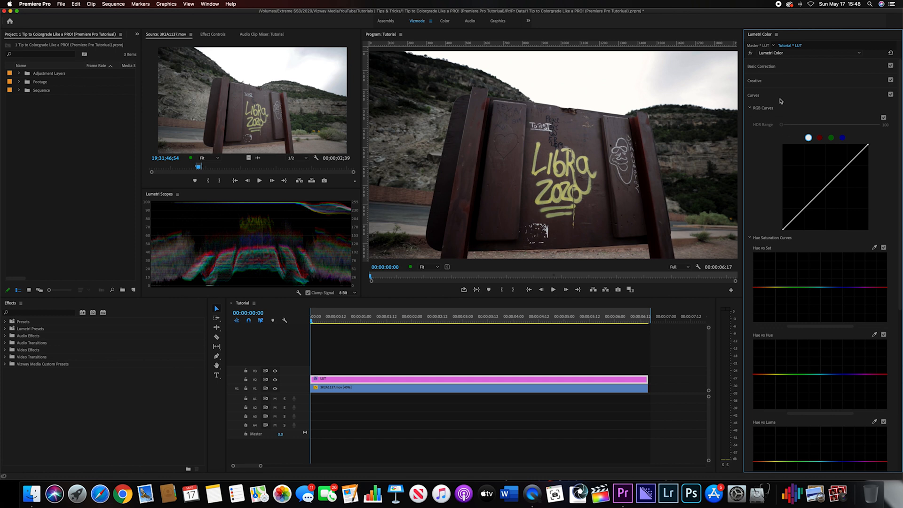
Shape the master RGB curve into a gentle S by adding two points, lowering the shadows and raising the highlights.
left_click(785, 67)
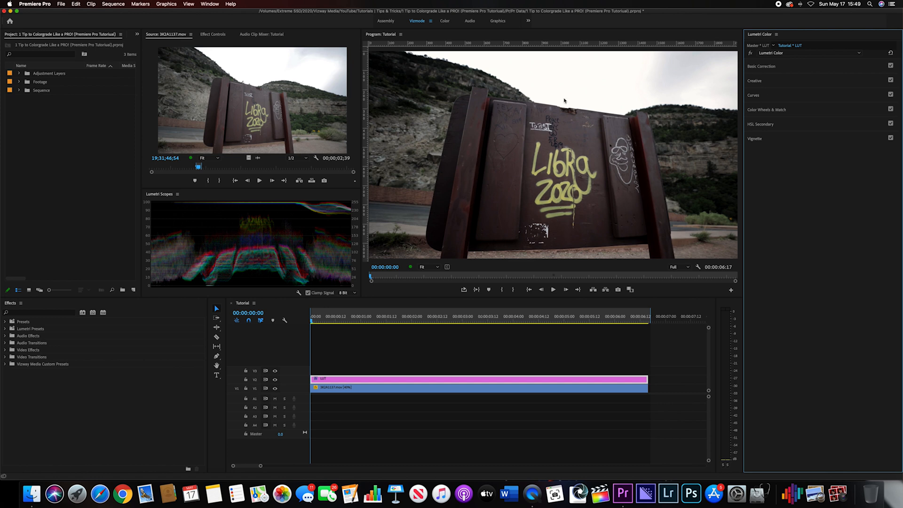
left_click(766, 97)
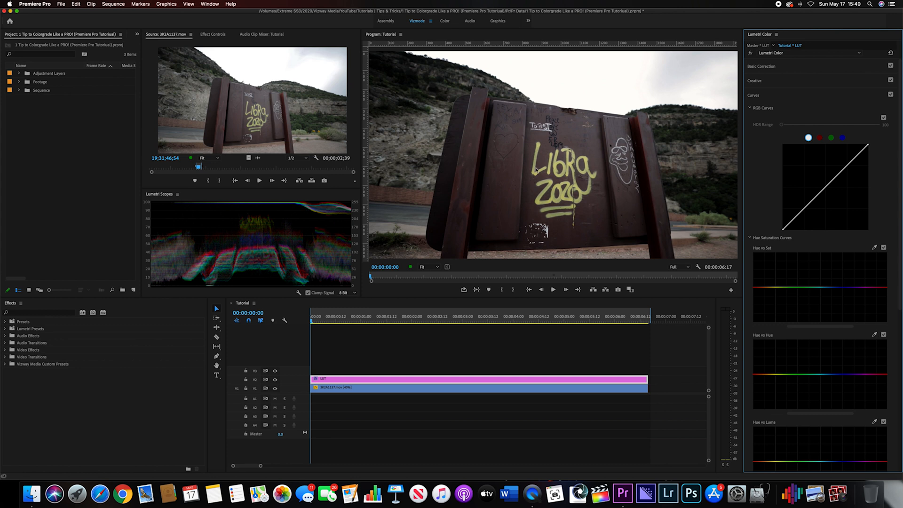
left_click(803, 209)
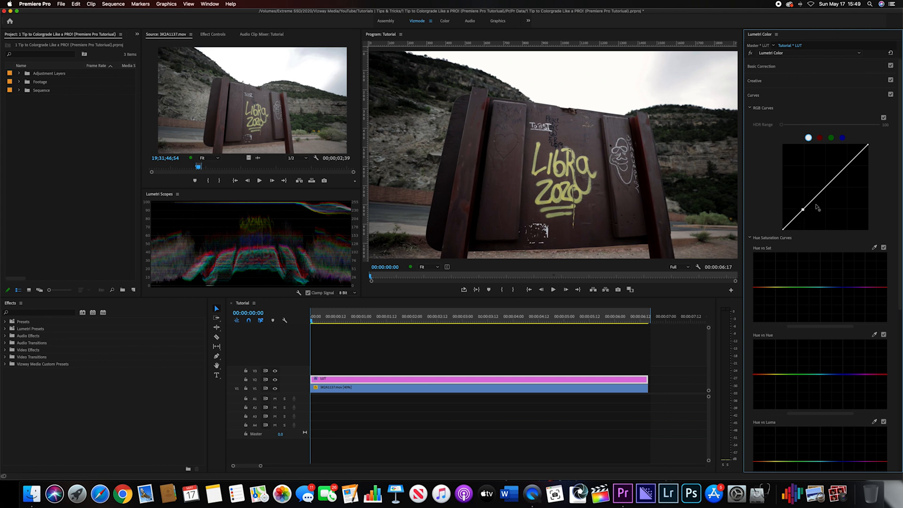
left_click(849, 164)
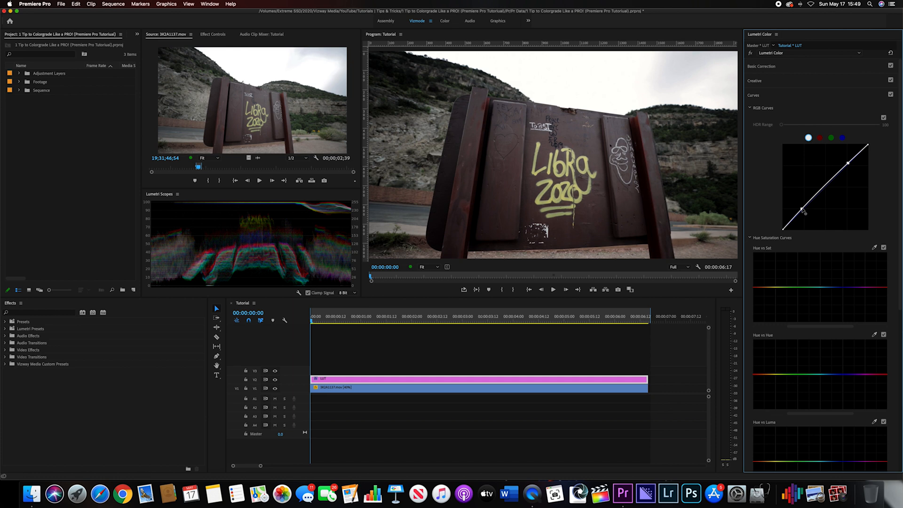
left_click_drag(803, 209, 805, 211)
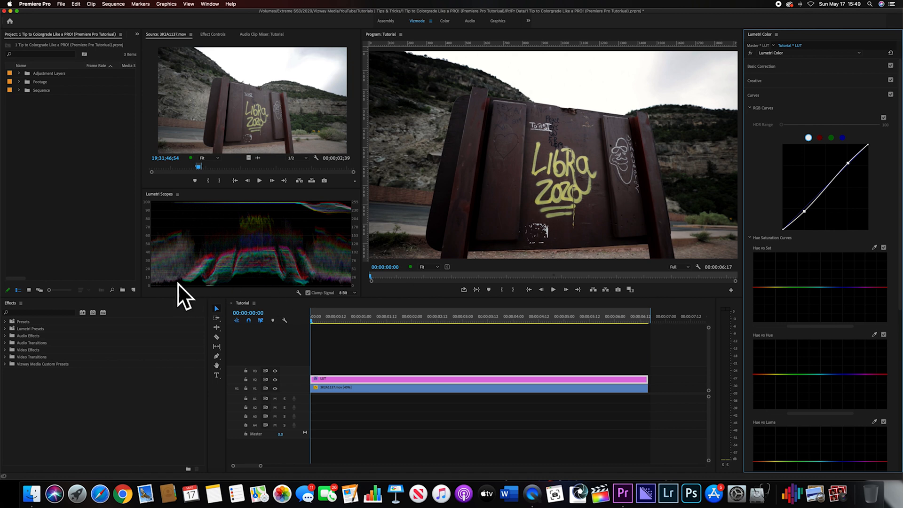
left_click_drag(849, 164, 844, 156)
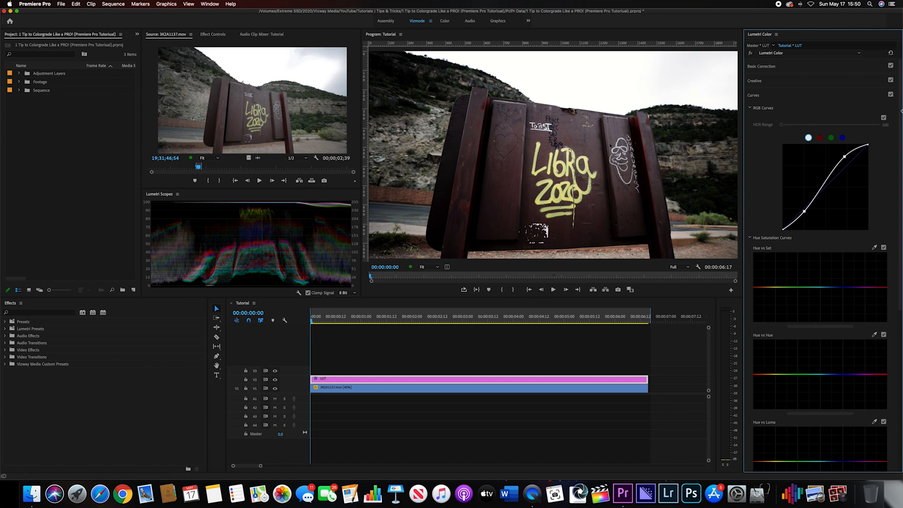
Compare the image with and without the Curves correction at different frames of the clip.
left_click(891, 95)
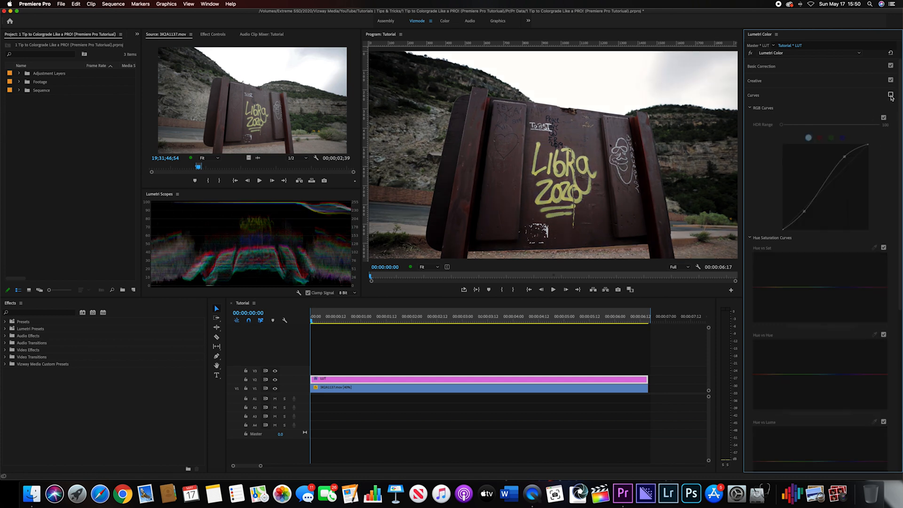
left_click(890, 95)
left_click_drag(535, 317, 580, 319)
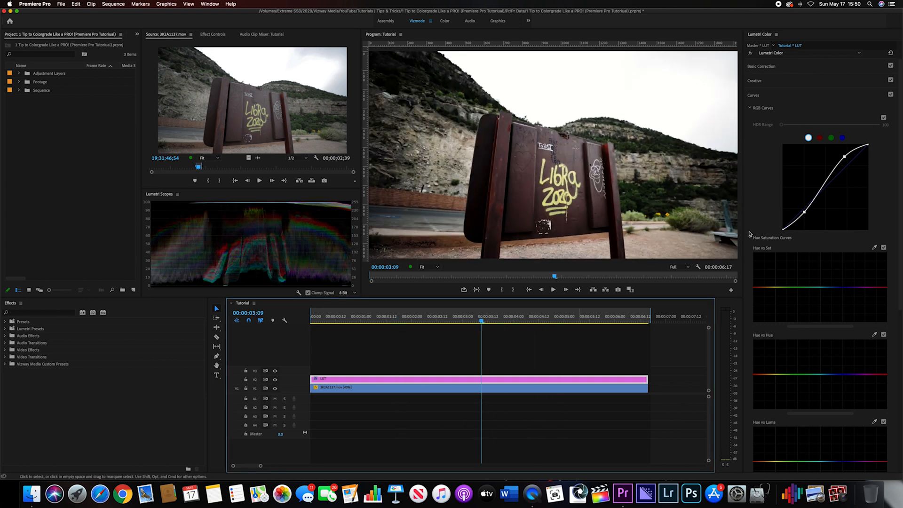
left_click(890, 95)
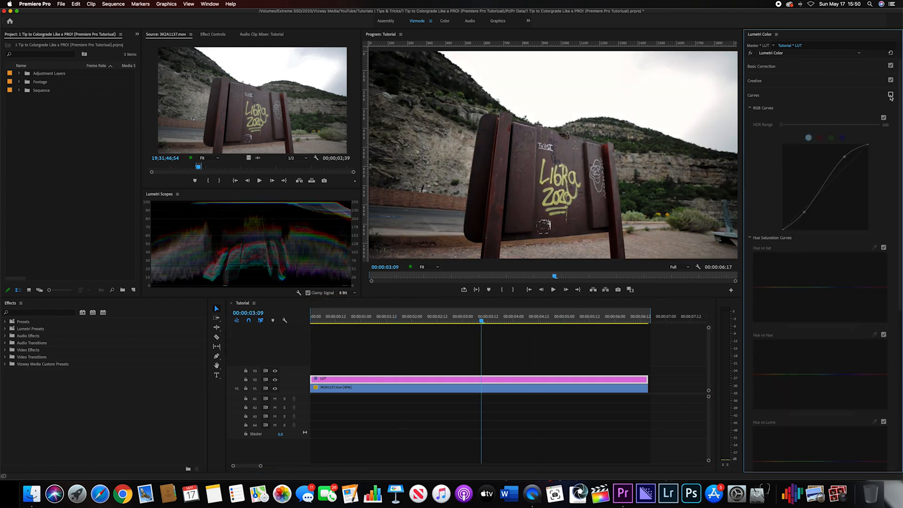
left_click(891, 94)
left_click_drag(442, 323, 395, 325)
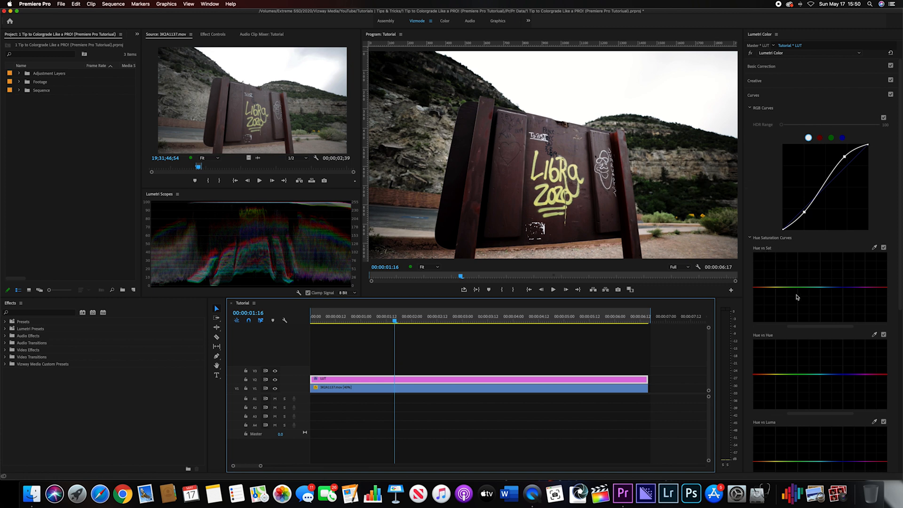
Sample the green foliage for Hue vs Sat, then reduce saturation across a widened green range.
scroll(771, 349, "down", 2)
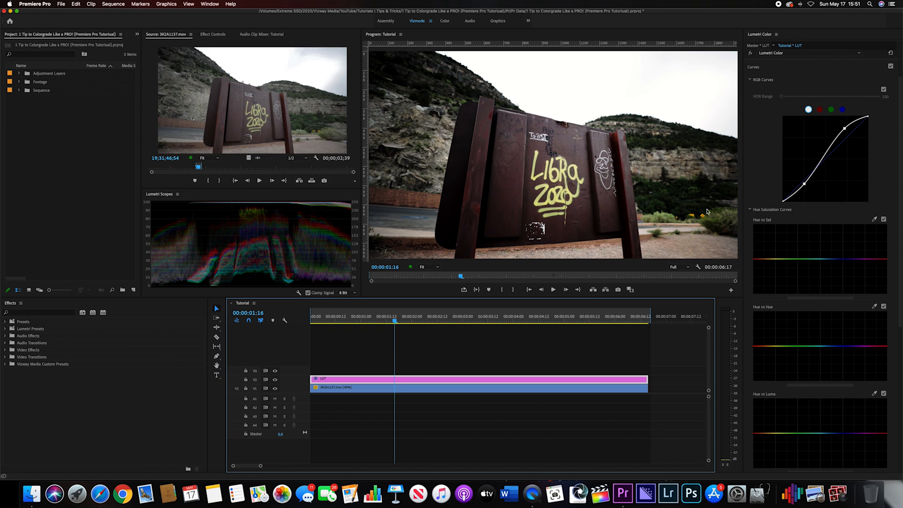
left_click(875, 220)
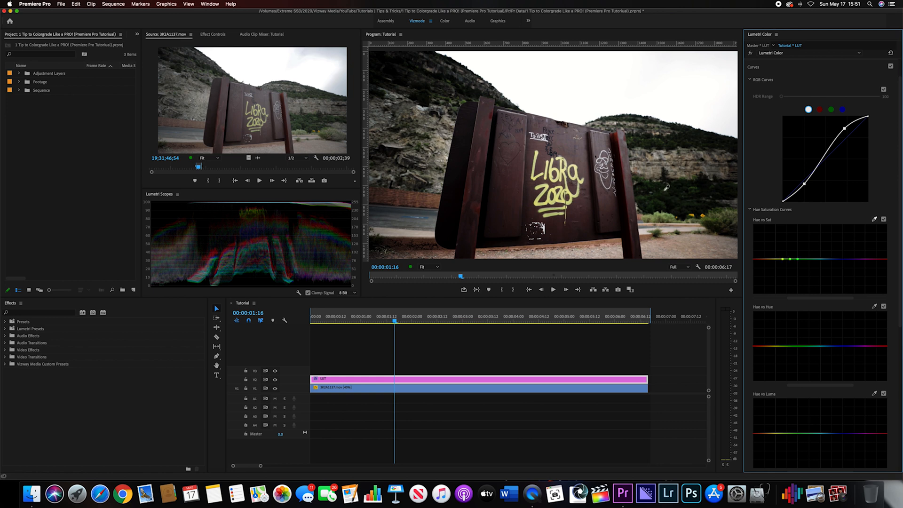
left_click(783, 259)
mouse_move(790, 259)
left_mouse_down()
mouse_move(793, 227)
mouse_move(794, 287)
mouse_move(796, 227)
mouse_move(789, 286)
mouse_move(815, 277)
mouse_move(823, 281)
mouse_move(806, 288)
mouse_move(827, 294)
mouse_move(816, 292)
left_mouse_up()
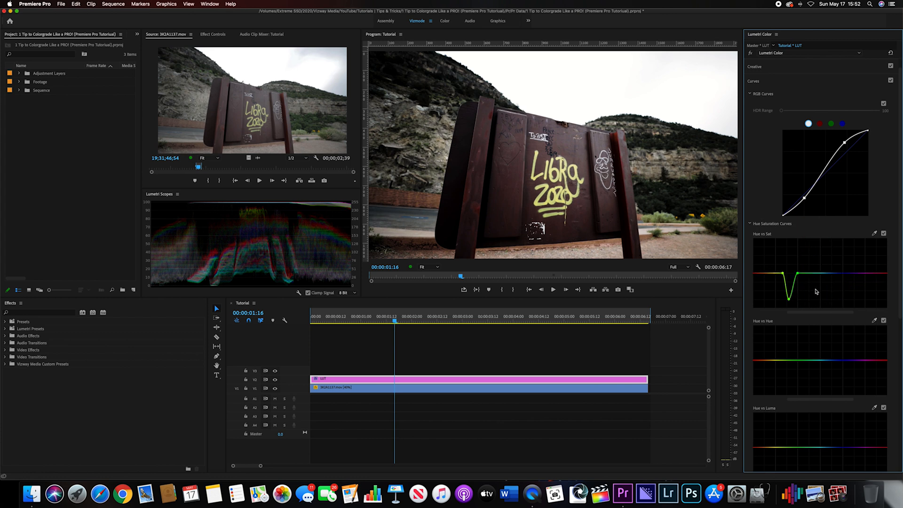
left_click(804, 273)
left_click_drag(798, 275, 797, 293)
scroll(807, 278, "down", 1)
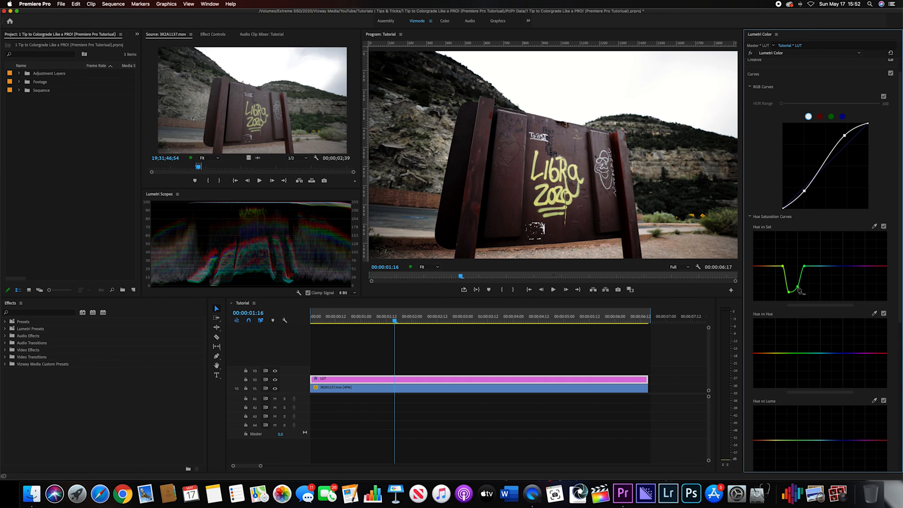
left_click(798, 287, "super")
key("super+z")
Add points on Hue vs Sat to lower the orange and yellow-green saturation while keeping yellow slightly raised.
left_click(775, 267)
mouse_move(783, 267)
left_mouse_down()
mouse_move(777, 291)
mouse_move(783, 273)
left_mouse_up()
left_click_drag(766, 267, 772, 285)
left_click_drag(774, 255, 772, 266)
left_click_drag(774, 269, 791, 289)
Compare the image with and without the Hue vs Sat and RGB Curves adjustments.
left_click(884, 226)
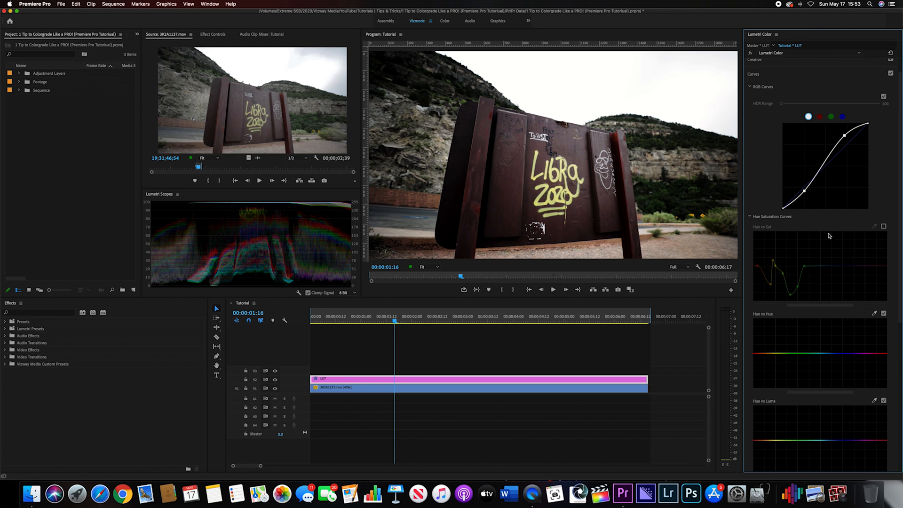
left_click(884, 227)
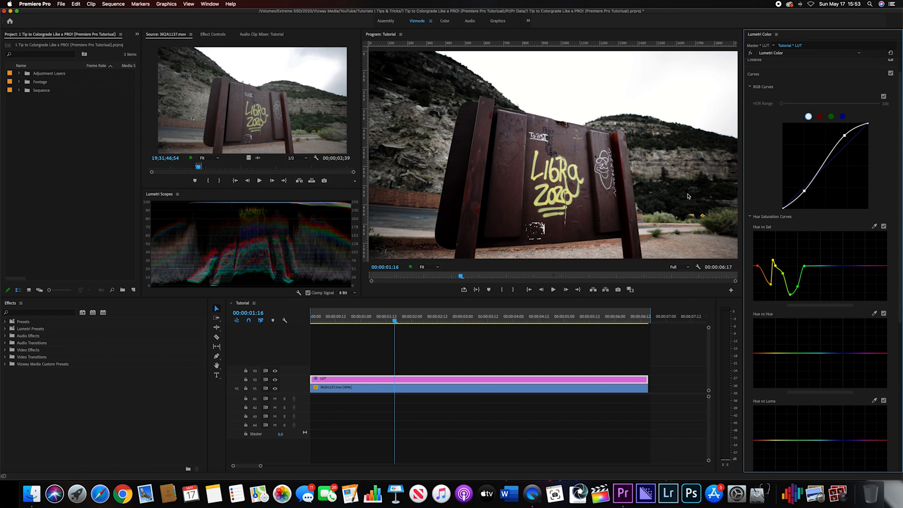
left_click(884, 97)
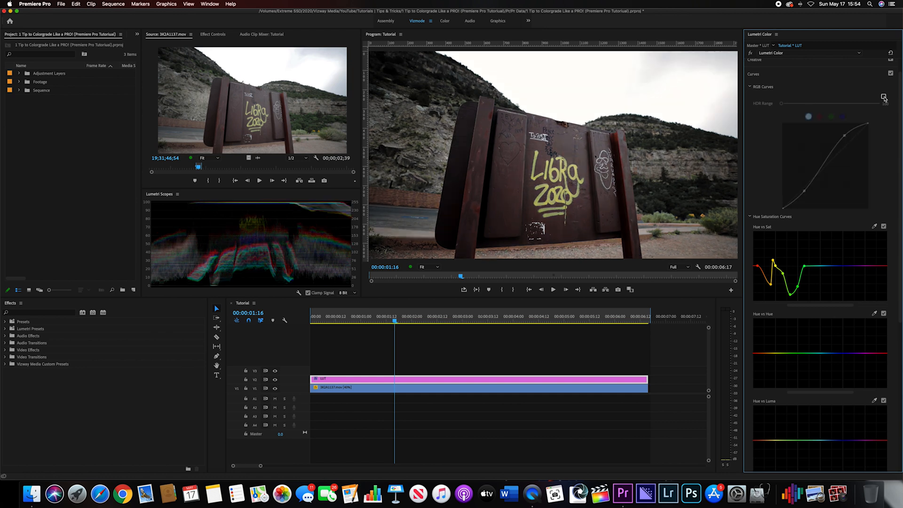
left_click(884, 227)
left_click(884, 227)
left_click(884, 97)
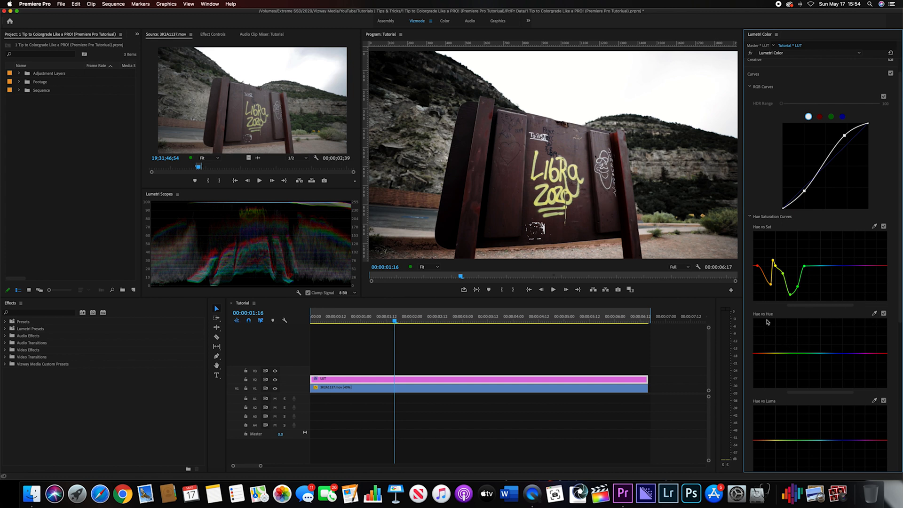
Sample the foliage for Hue vs Hue and pull the green range of that curve downward.
scroll(766, 322, "down", 3)
left_click(875, 280)
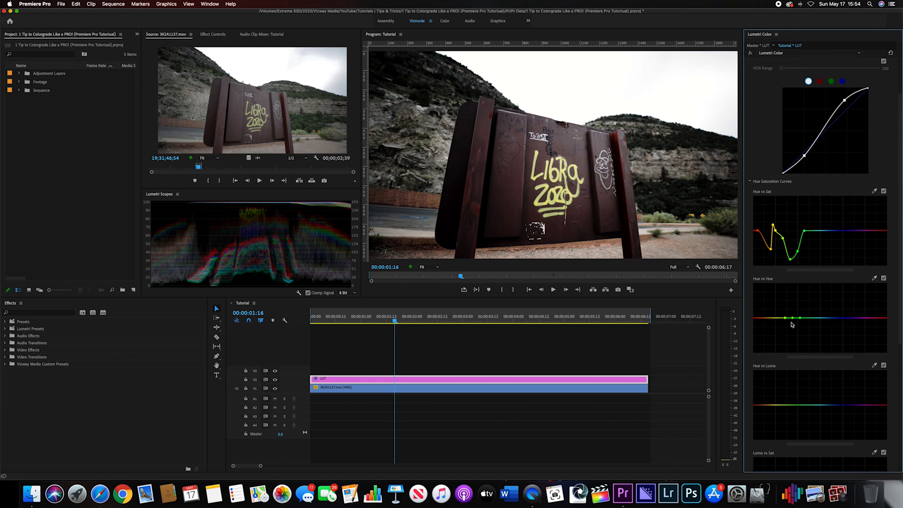
mouse_move(792, 319)
left_mouse_down()
mouse_move(793, 343)
mouse_move(796, 288)
mouse_move(795, 302)
left_mouse_up()
left_click_drag(796, 310, 800, 328)
Key the brown sign's colour in HSL Secondary by sampling its panel, and show the Color/Gray mask preview.
scroll(816, 224, "down", 2)
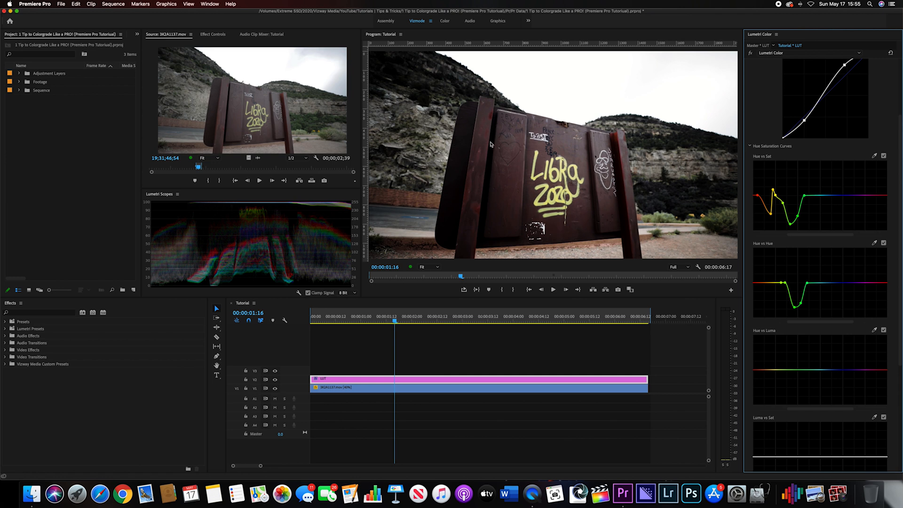
scroll(810, 261, "down", 8)
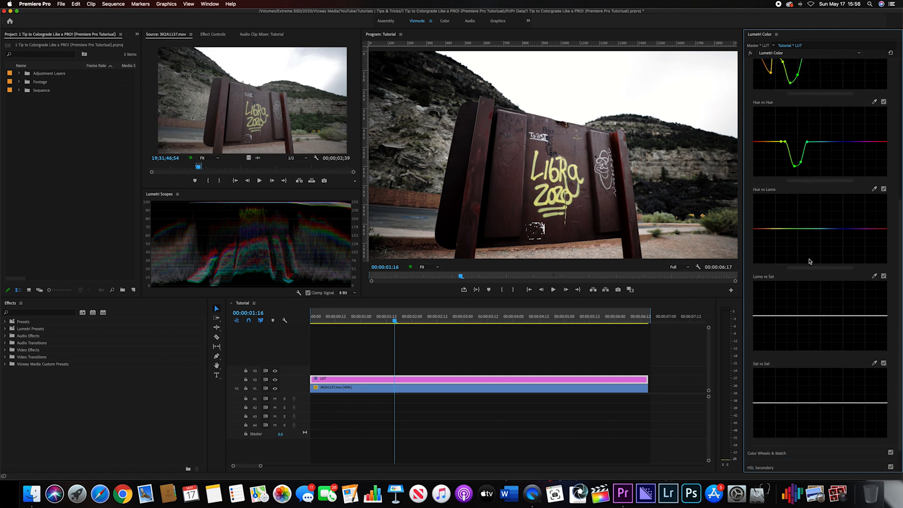
scroll(810, 262, "down", 2)
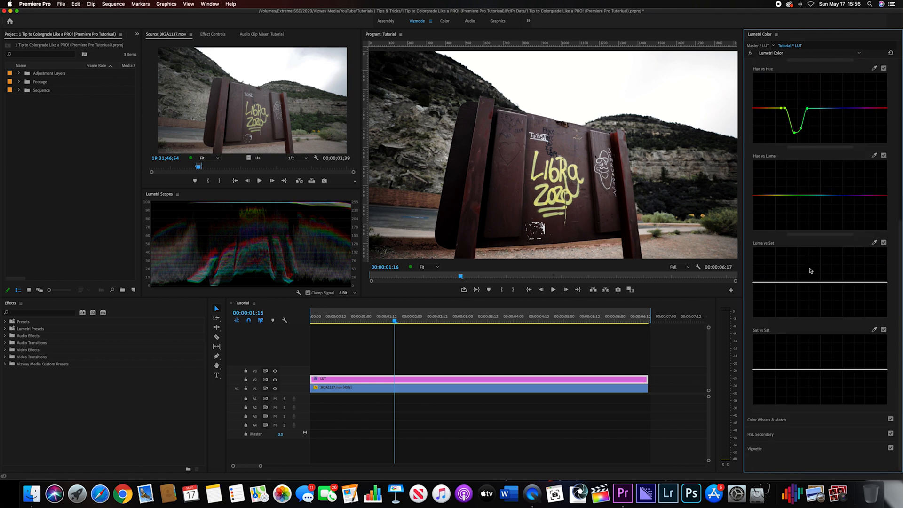
left_click(762, 434)
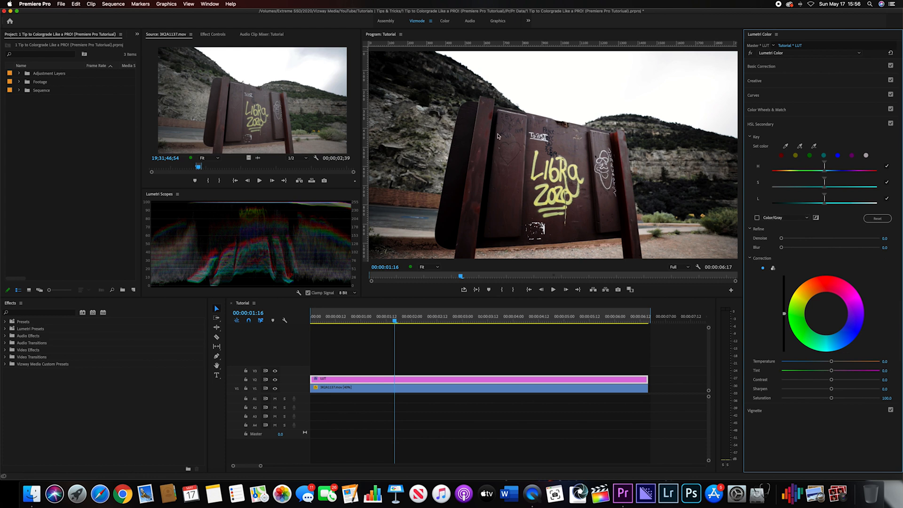
left_click(801, 148)
left_click(507, 184)
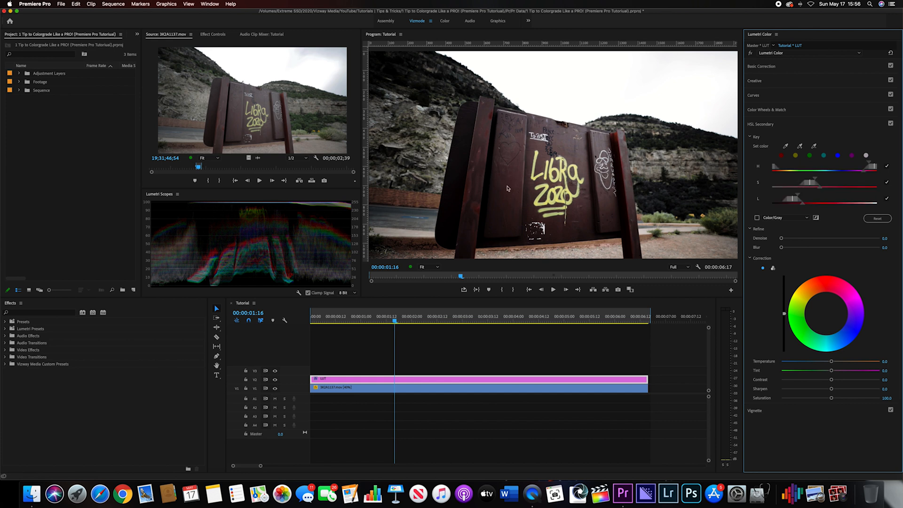
left_click(757, 219)
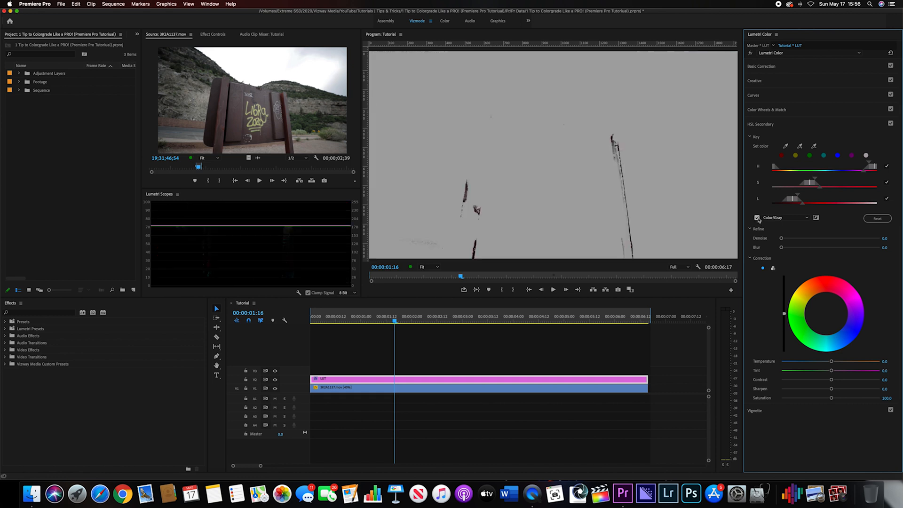
Adjust the key's hue, saturation and luminance ranges and add another colour sample to cover more of the sign.
mouse_move(874, 169)
left_mouse_down()
mouse_move(832, 171)
mouse_move(876, 172)
left_mouse_up()
left_click_drag(808, 185, 836, 203)
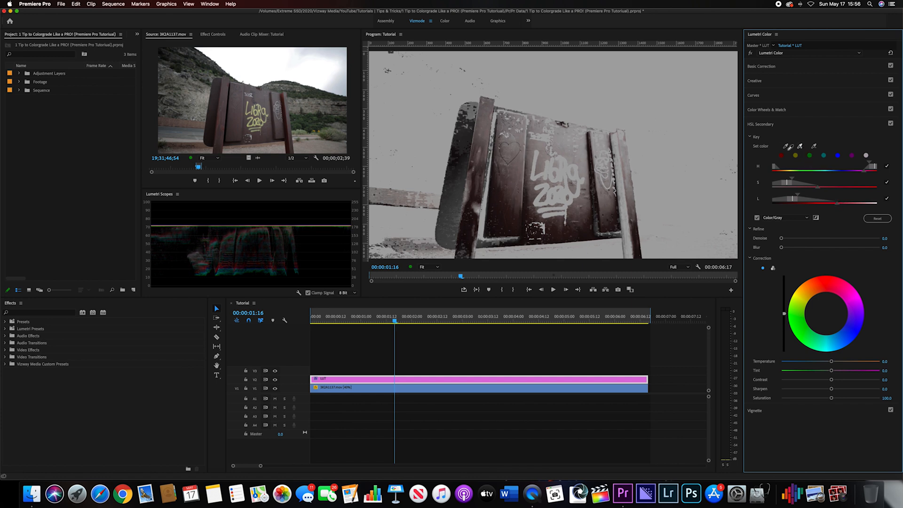
left_click(539, 138)
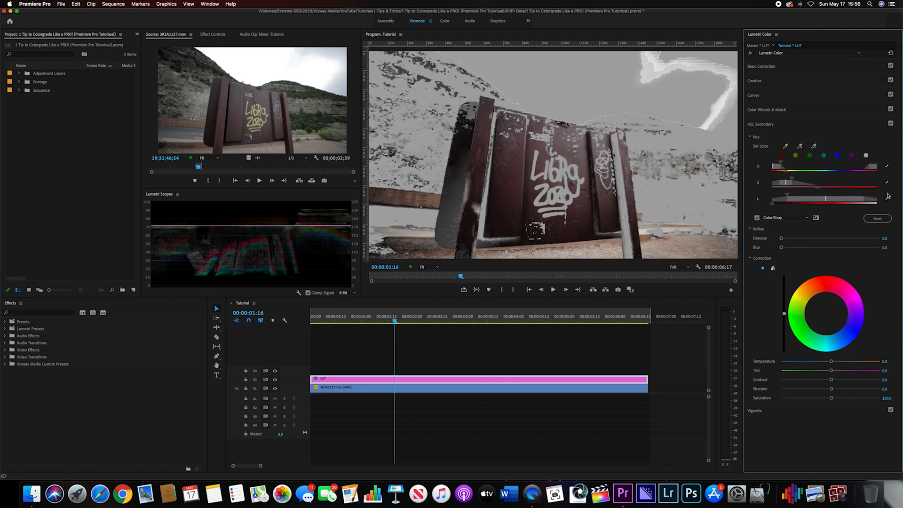
left_click_drag(794, 184, 770, 171)
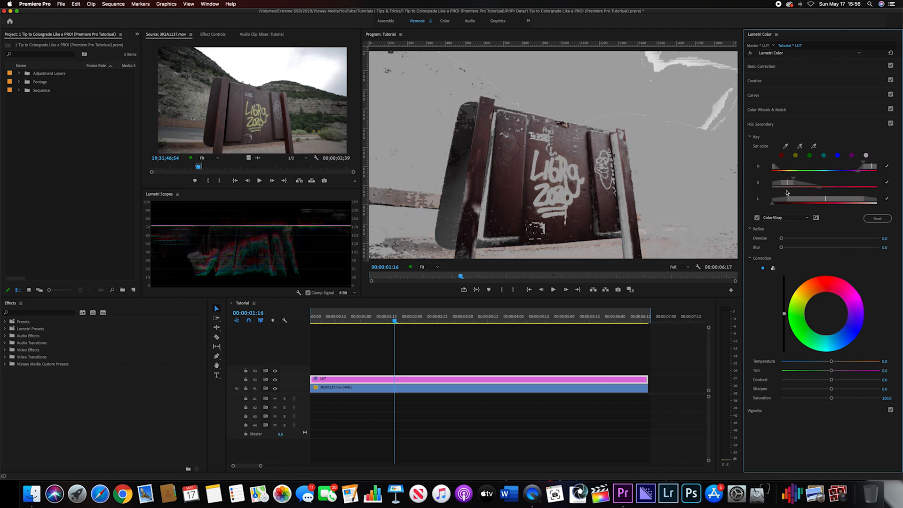
left_click_drag(827, 201, 814, 200)
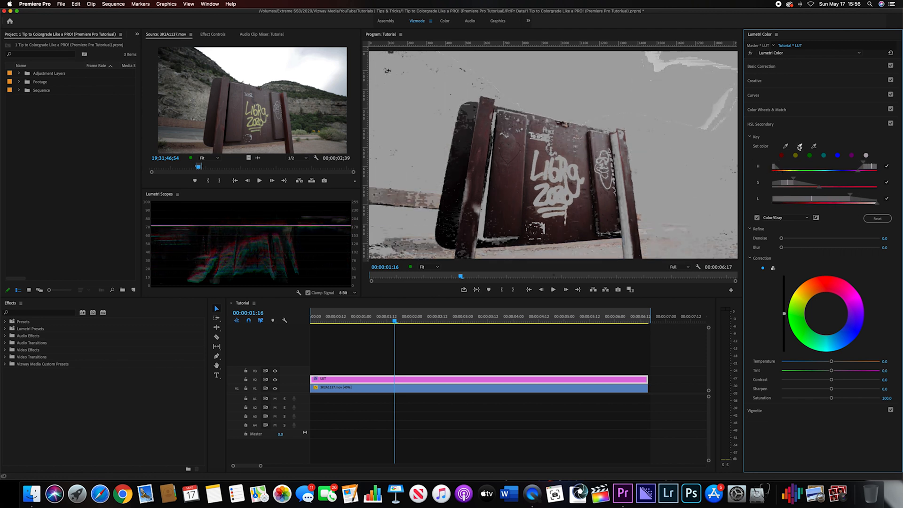
Add more colour samples from the lower parts of the sign to the key and tighten its hue range.
left_click(505, 205)
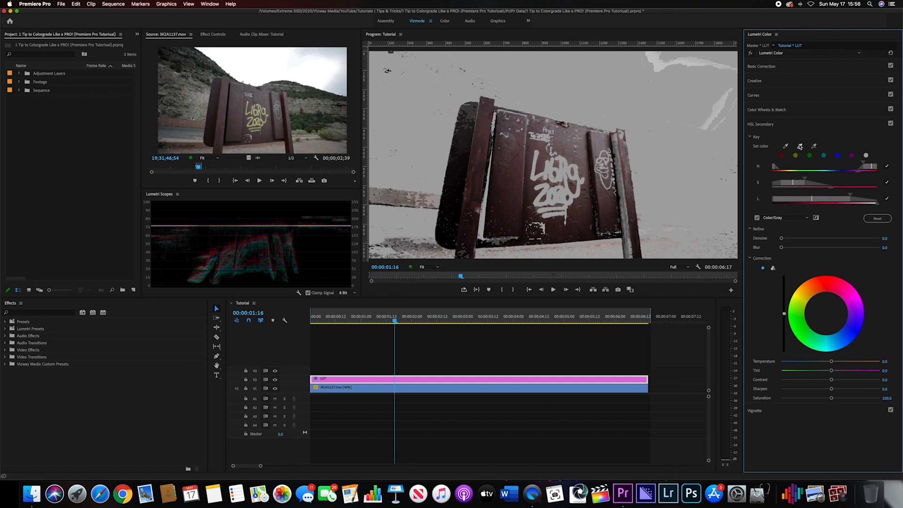
left_click(598, 220)
left_click(800, 147)
left_click(548, 226)
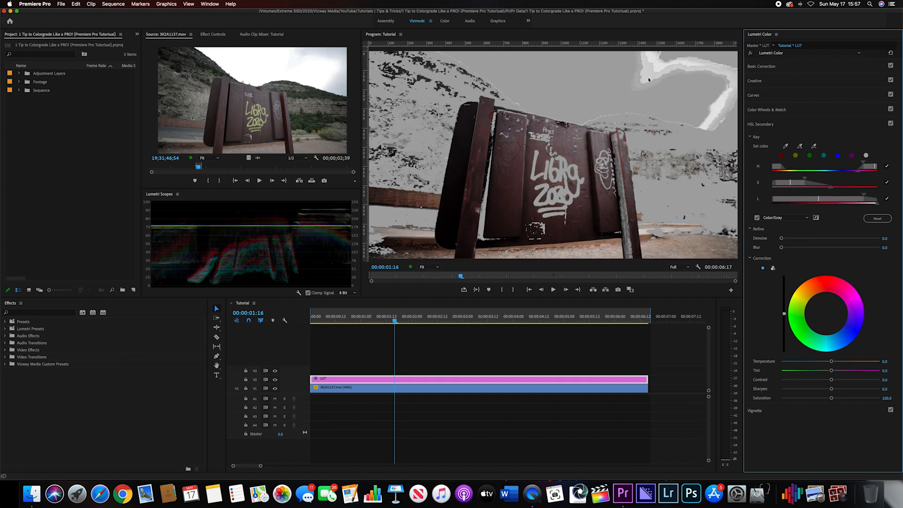
left_click_drag(862, 169, 867, 170)
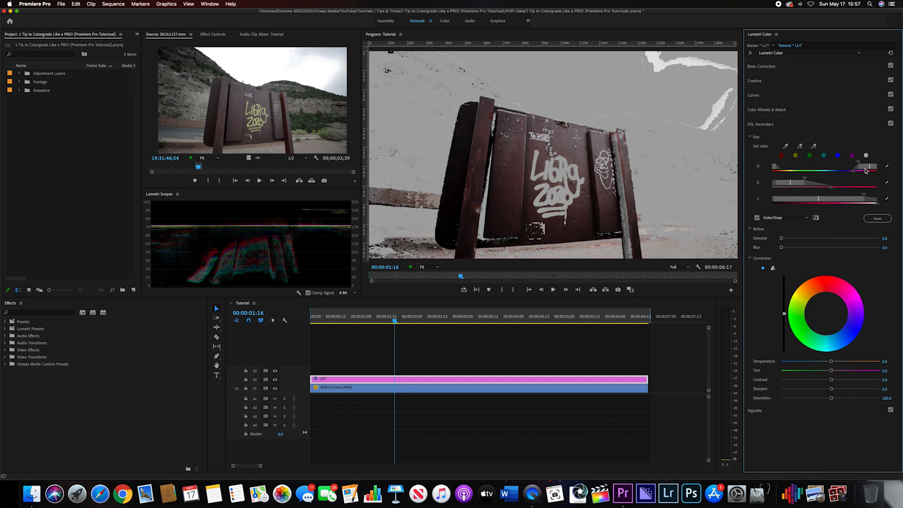
Turn off the mask preview and tint the keyed sign redder using the three-way HSL Secondary colour wheels.
left_click(757, 217)
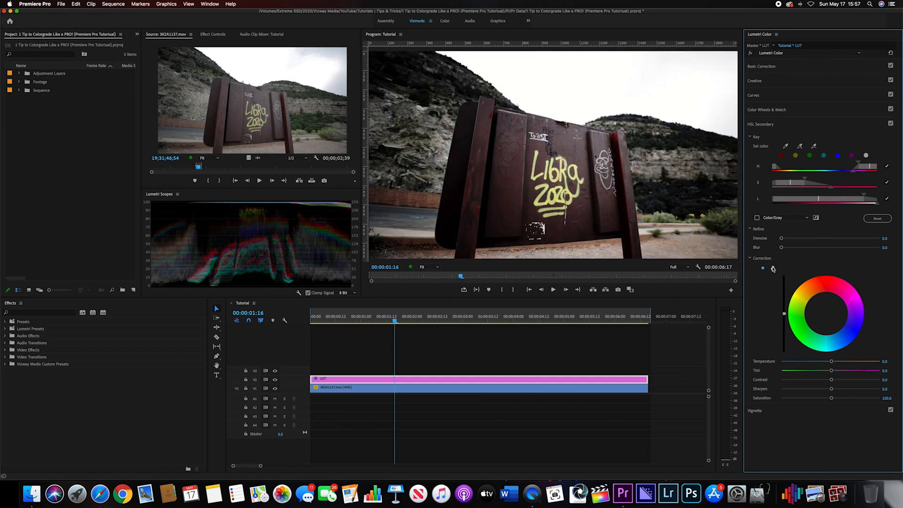
left_click(773, 268)
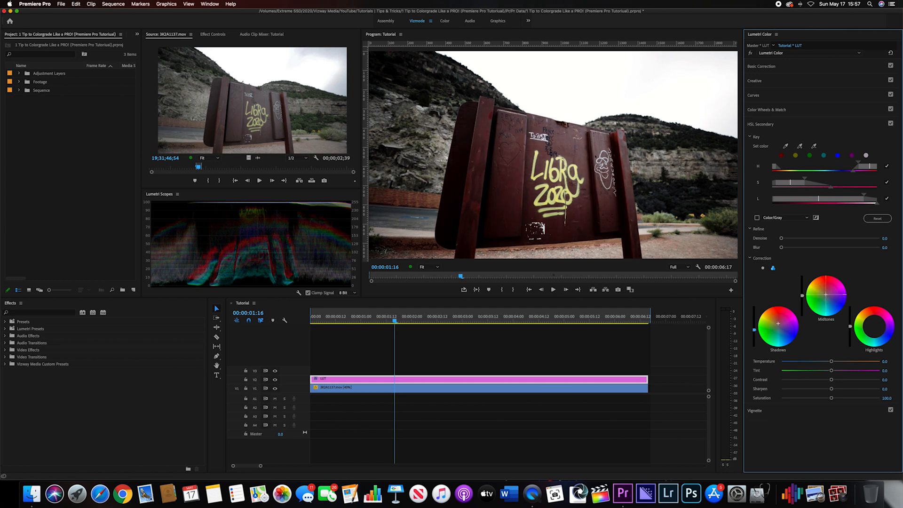
left_click_drag(826, 294, 828, 295)
Compare the graded clip with the HSL Secondary and Curves corrections off and on, moving to frame 00:00:03:01.
left_click(891, 123)
left_click(891, 124)
left_click_drag(397, 317, 450, 351)
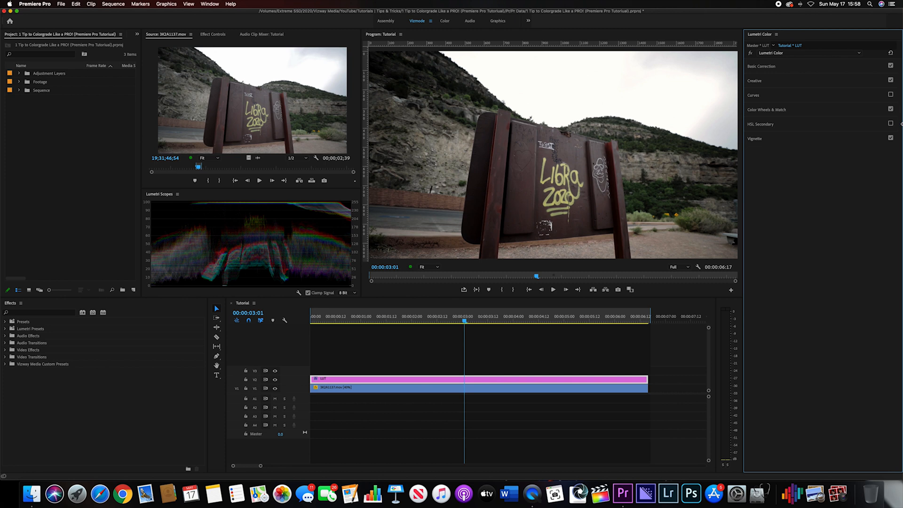
left_click(891, 94)
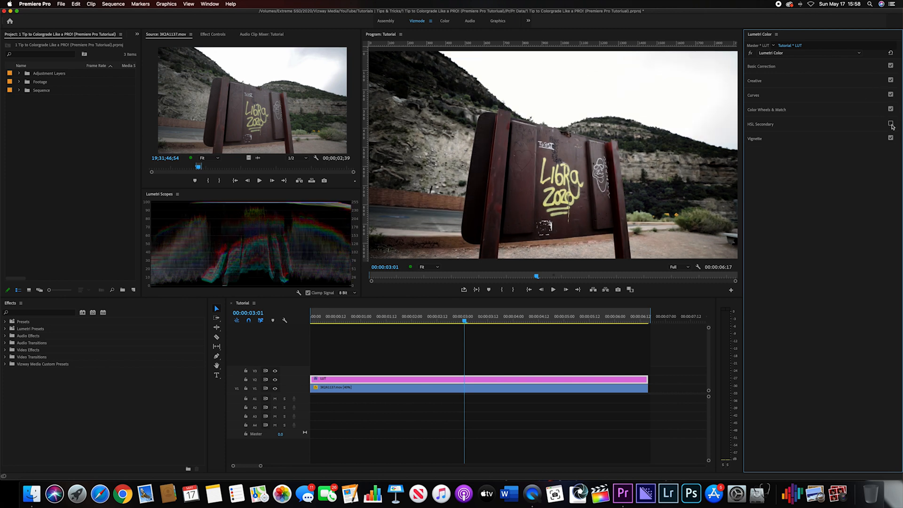
left_click(891, 123)
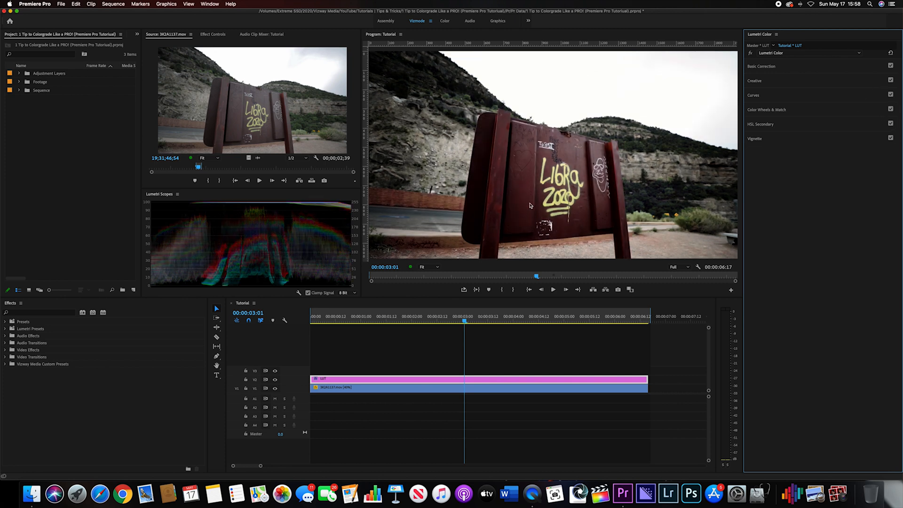